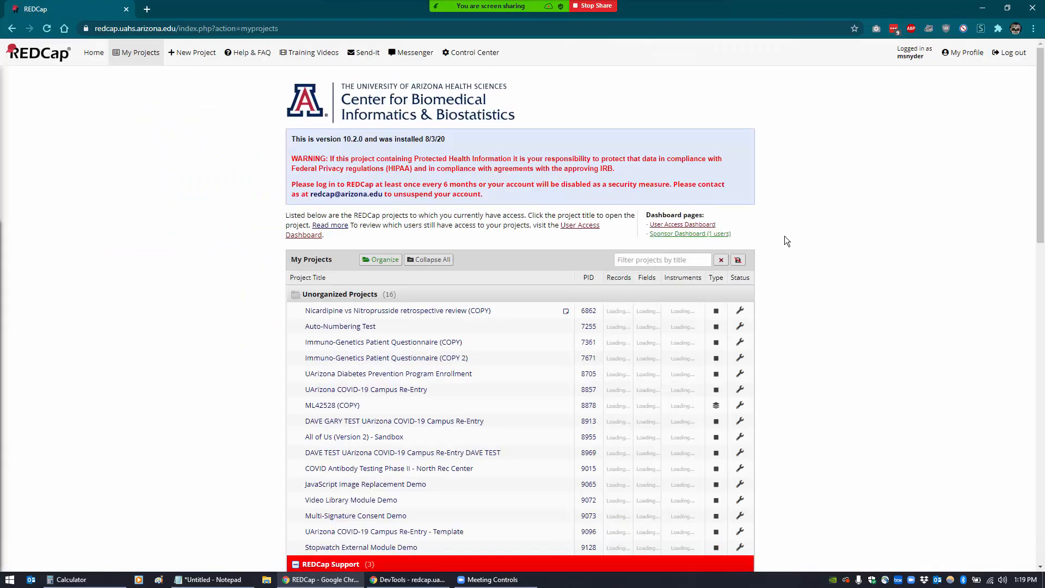
# Step: Open the Keyboard Shortcuts Demo project from the REDZone Demo Projects list
pyautogui.scroll(-20, 40, 246)
pyautogui.scroll(-1, 136, 227)
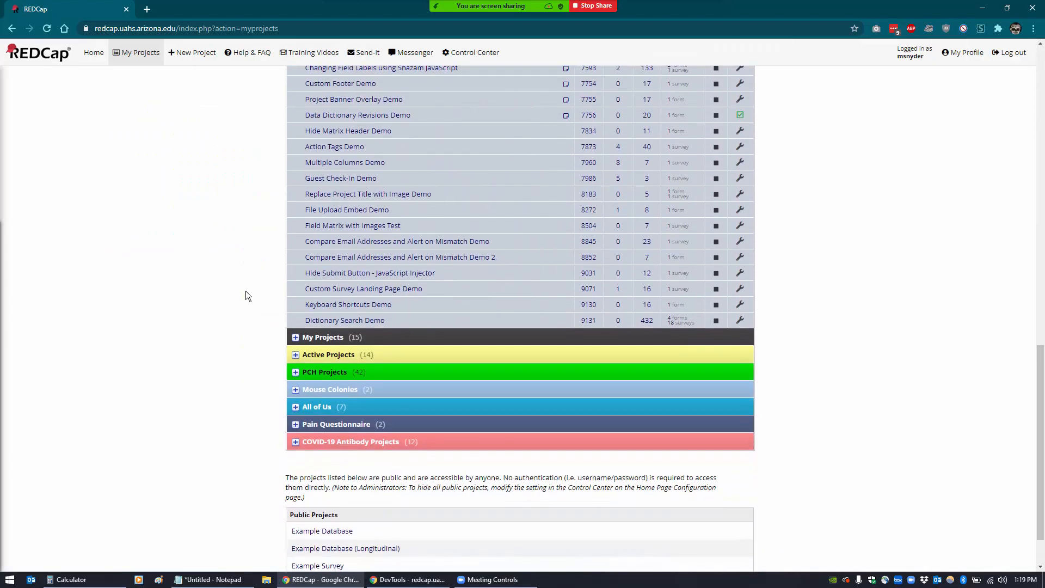
pyautogui.click(320, 306)
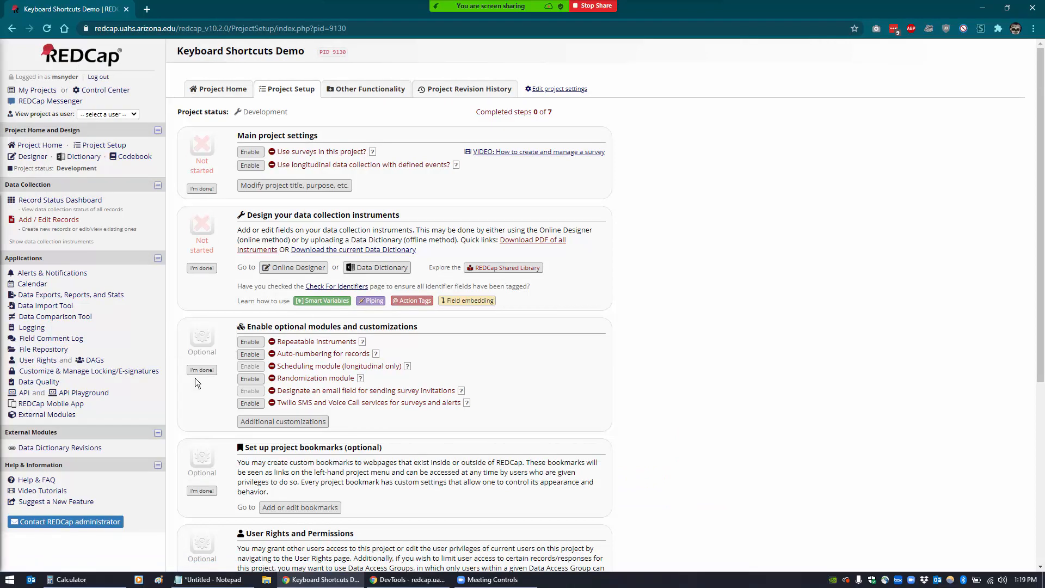
# Step: Open the Keyboard Shortcuts external module's documentation and place it in its own window side by side with the project
pyautogui.click(48, 415)
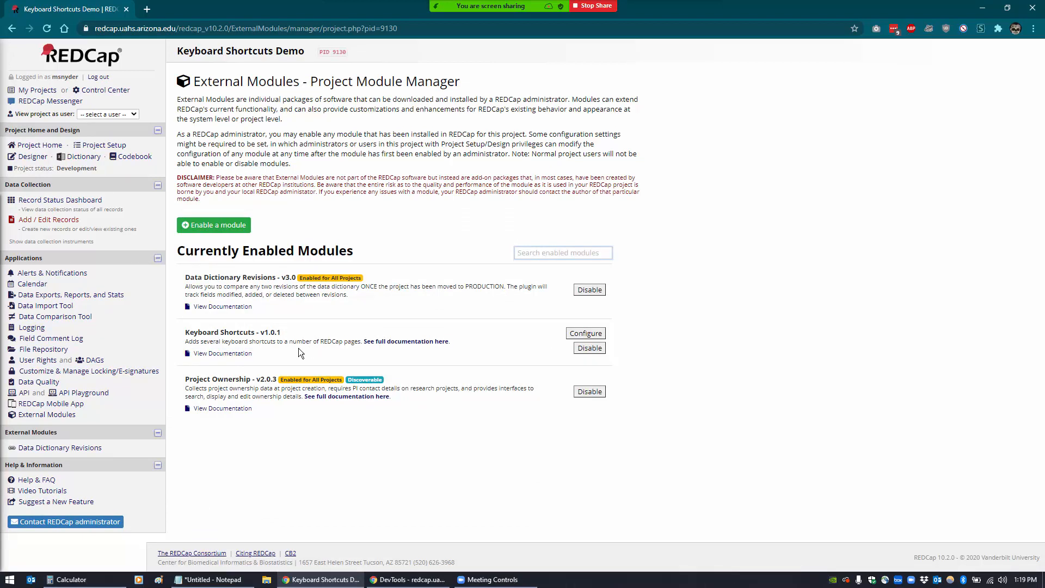
pyautogui.click(243, 353)
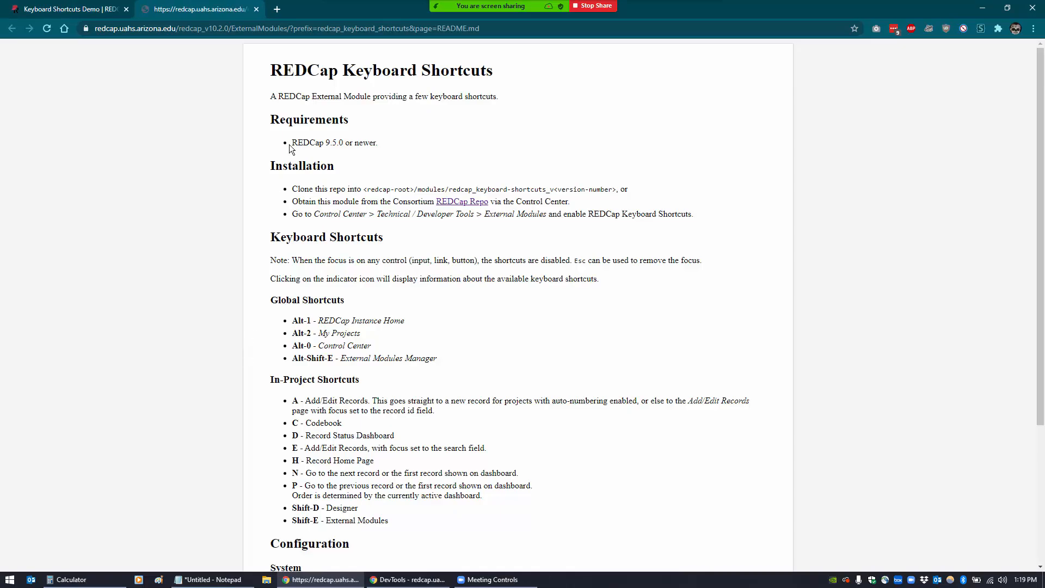
pyautogui.moveTo(193, 10); pyautogui.dragTo(642, 115)
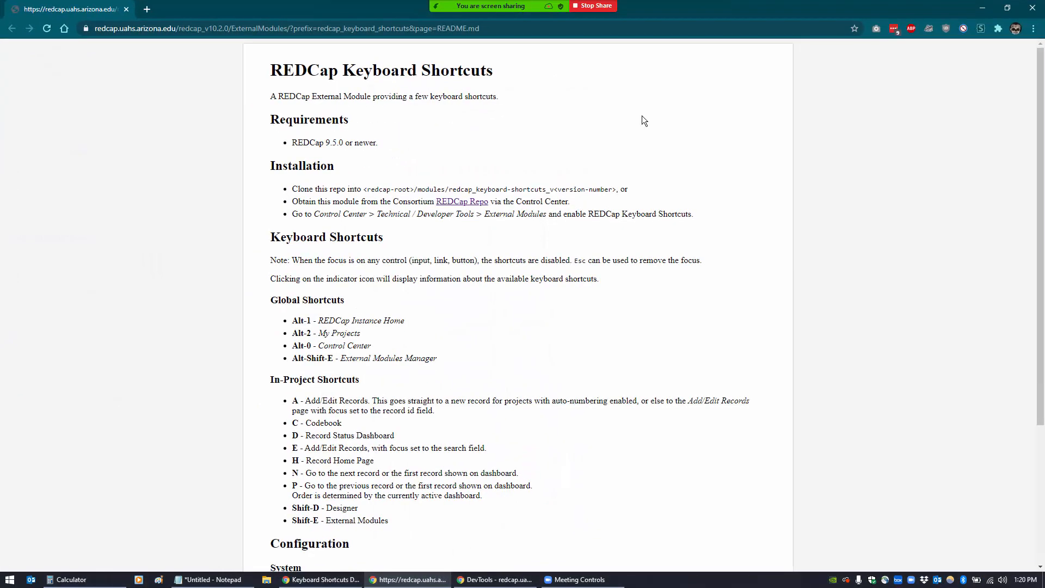
pyautogui.press('super+Right')
pyautogui.moveTo(269, 12); pyautogui.dragTo(0, 31)
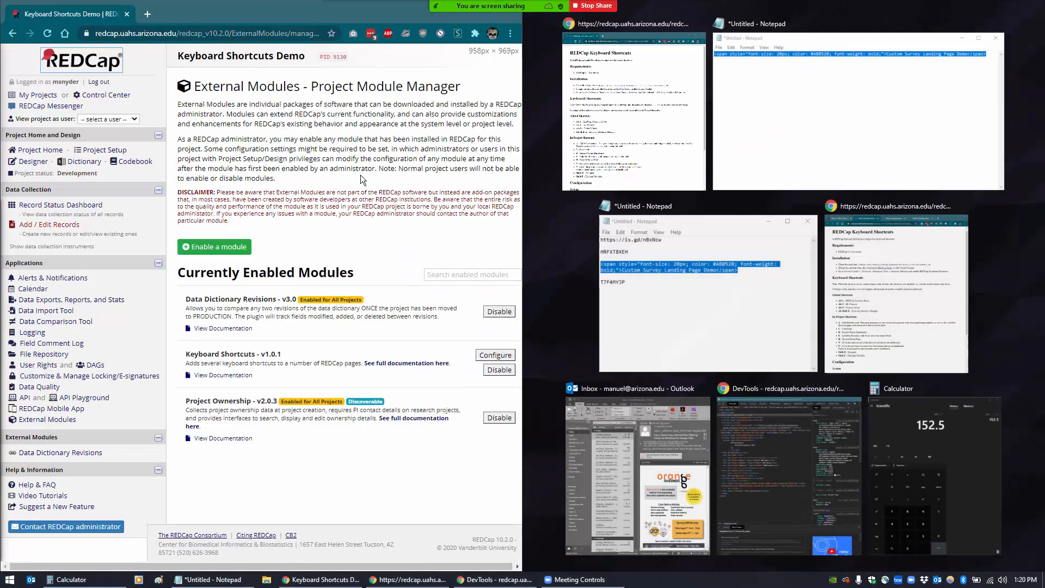
pyautogui.click(595, 159)
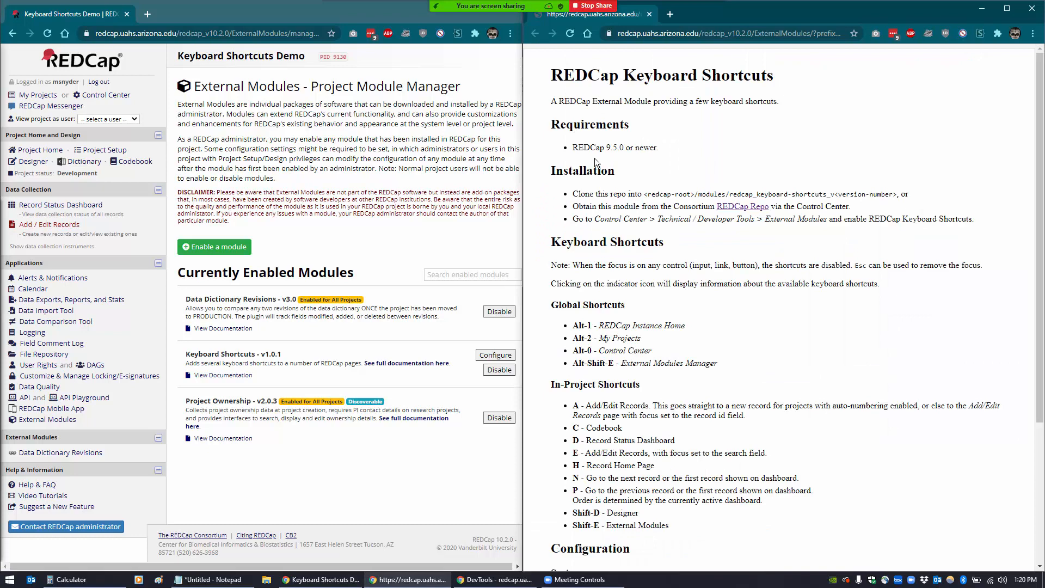
# Step: Review the Global Shortcuts section of the module documentation, highlighting its entries
pyautogui.scroll(-4, 648, 101)
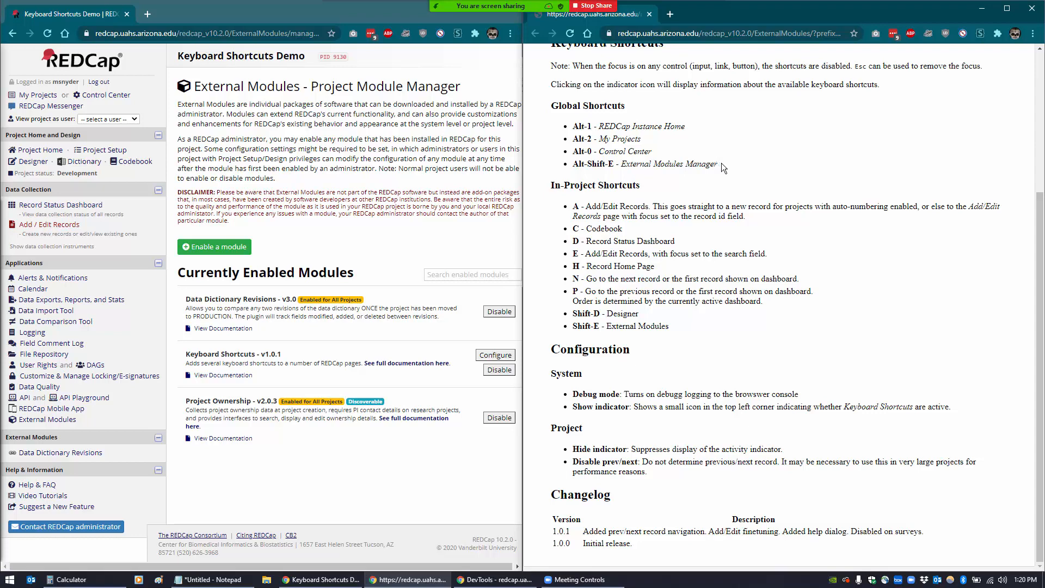
pyautogui.moveTo(721, 162); pyautogui.dragTo(613, 138)
pyautogui.click(776, 161)
pyautogui.moveTo(597, 152); pyautogui.dragTo(571, 125)
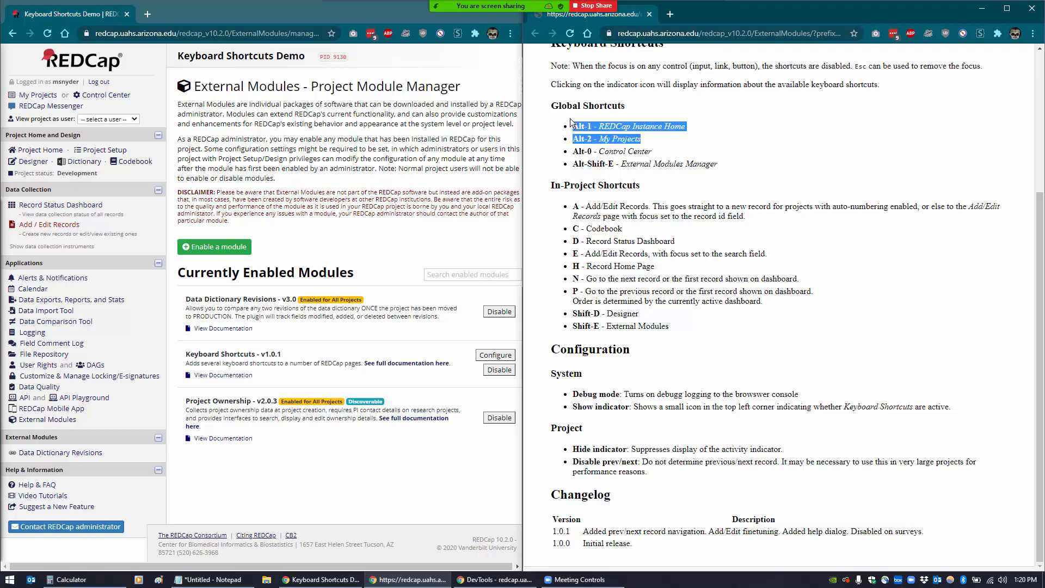
pyautogui.click(763, 145)
# Step: Try the module's global shortcuts to go to the REDCap home page and to My Projects
pyautogui.click(334, 138)
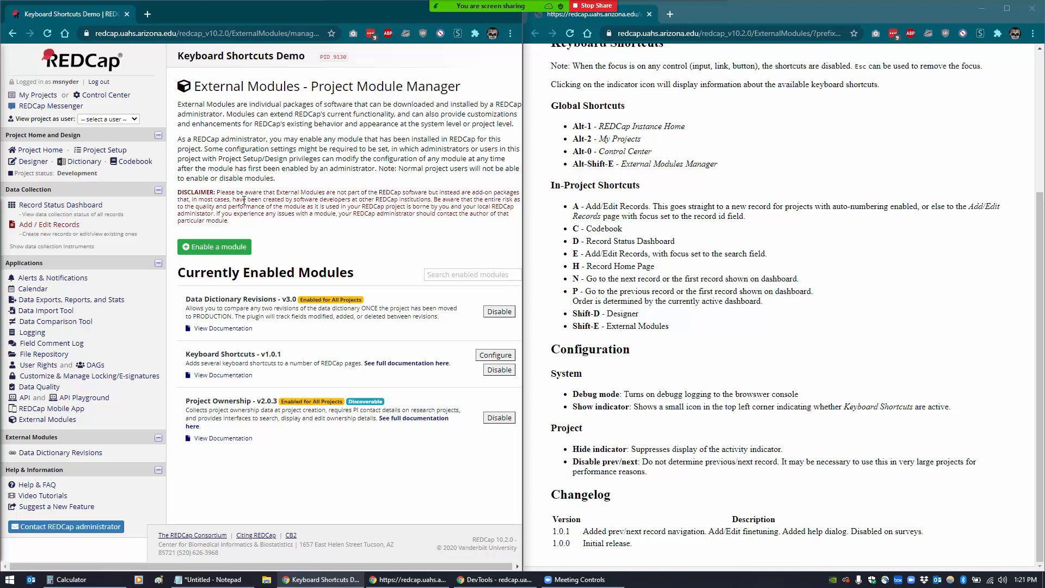
pyautogui.hotkey('alt', '1')
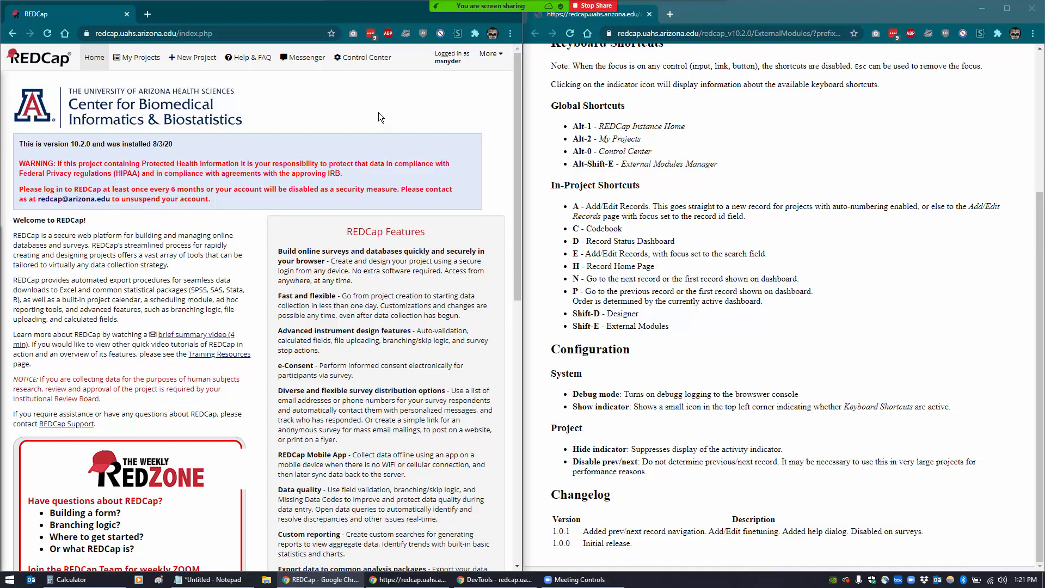
pyautogui.hotkey('alt', '2')
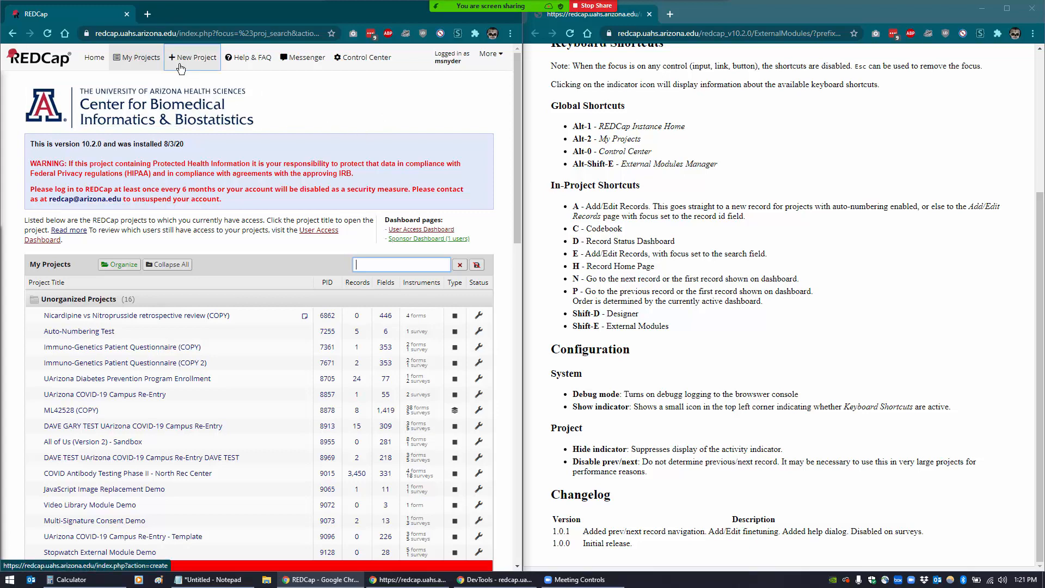
# Step: Reopen the Keyboard Shortcuts Demo project from My Projects
pyautogui.scroll(-8, 118, 283)
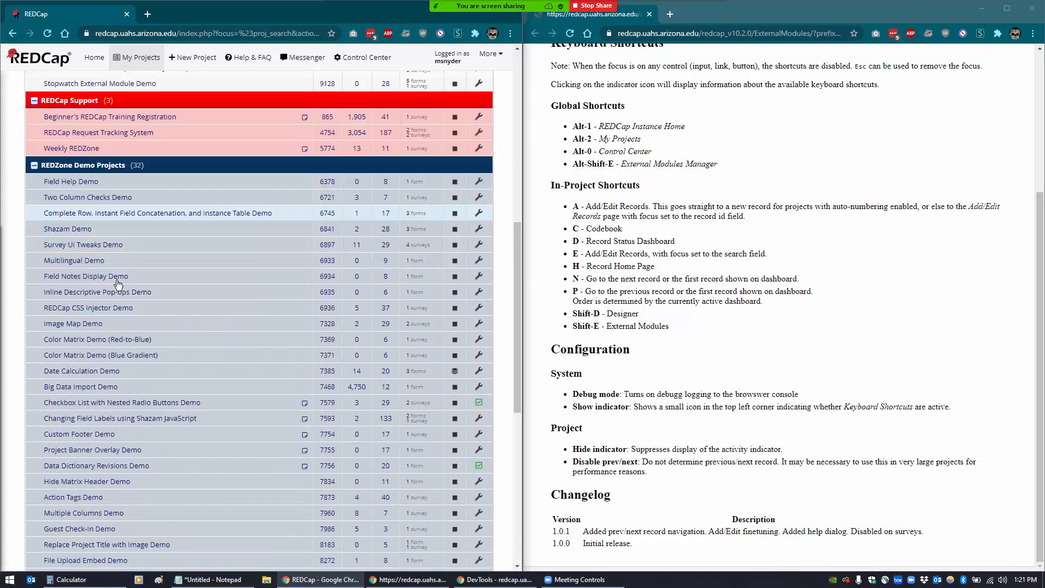
pyautogui.scroll(-3, 118, 284)
pyautogui.click(94, 472)
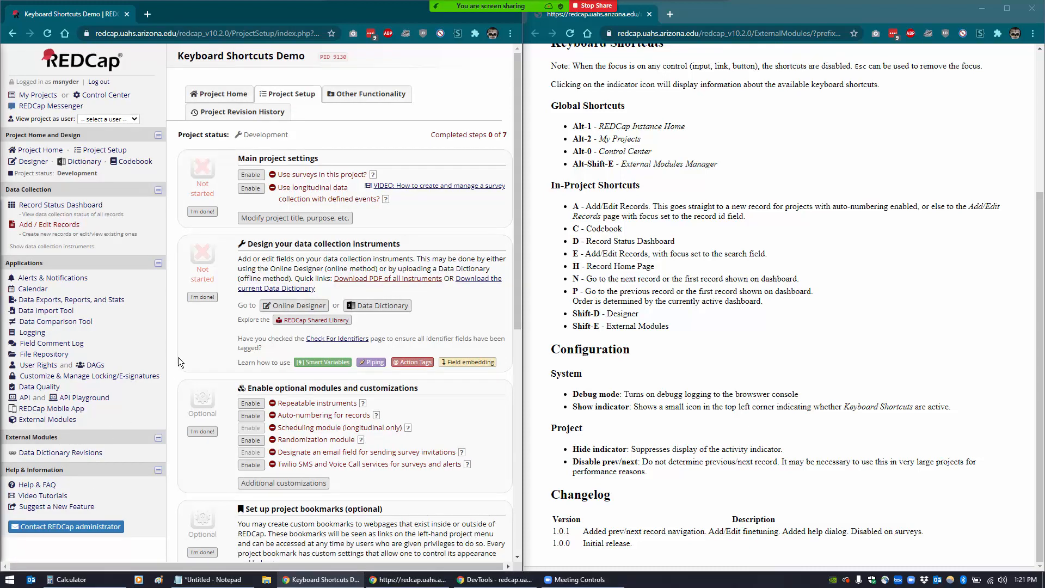
# Step: Review the full In-Project Shortcuts list in the module documentation
pyautogui.click(683, 242)
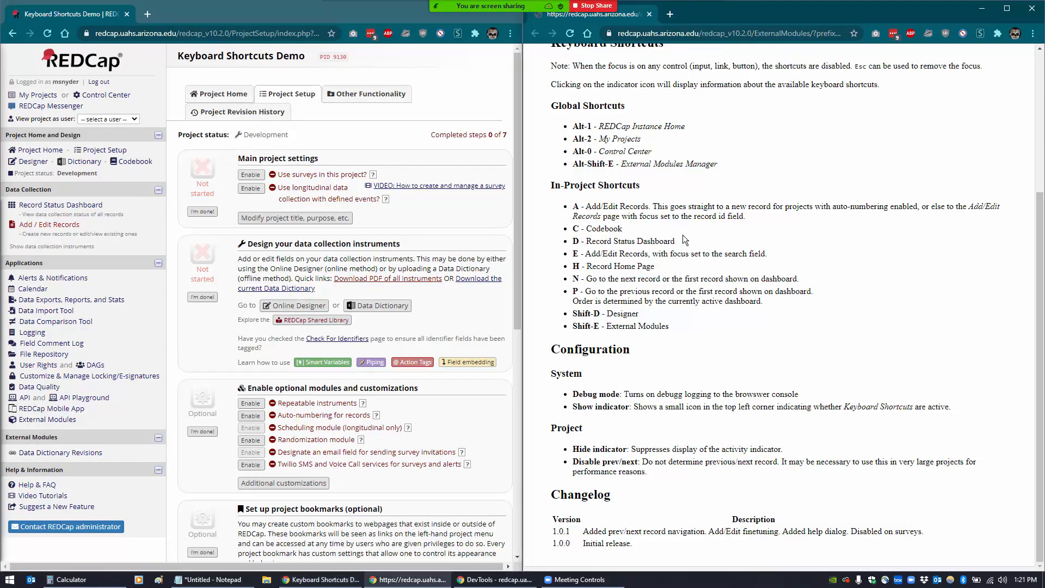
pyautogui.scroll(-1, 381, 162)
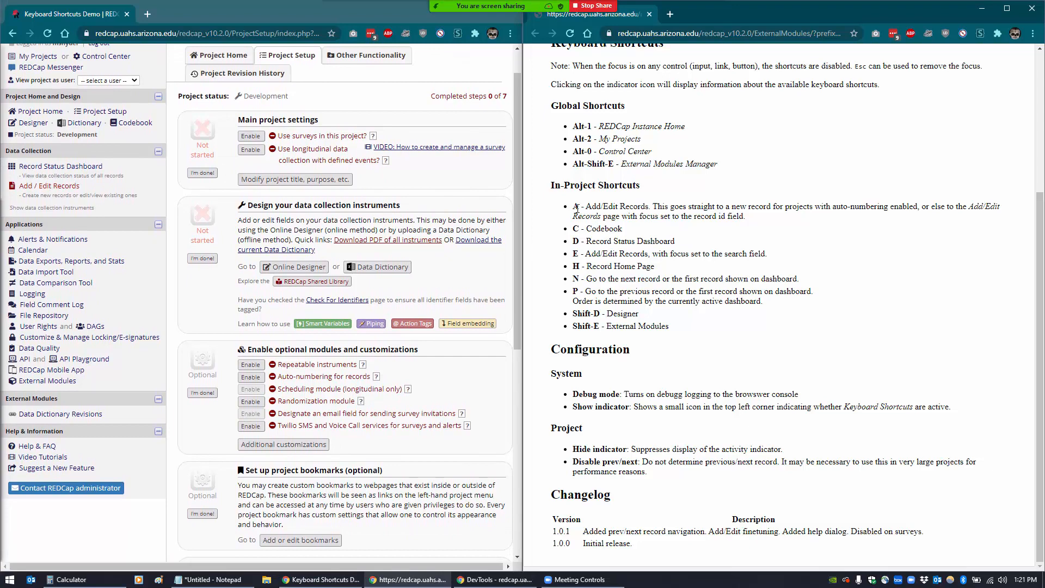
pyautogui.moveTo(576, 206); pyautogui.dragTo(681, 321)
pyautogui.click(681, 323)
# Step: Try the in-project shortcuts for Add/Edit Records and the Codebook, clearing the stray character from the Study ID entry
pyautogui.click(177, 270)
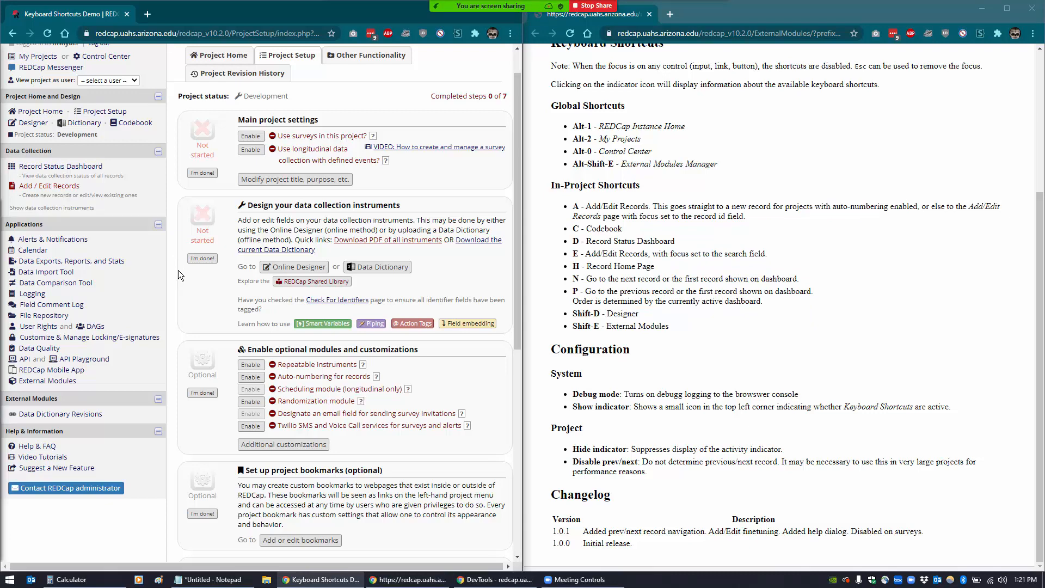
pyautogui.press('a')
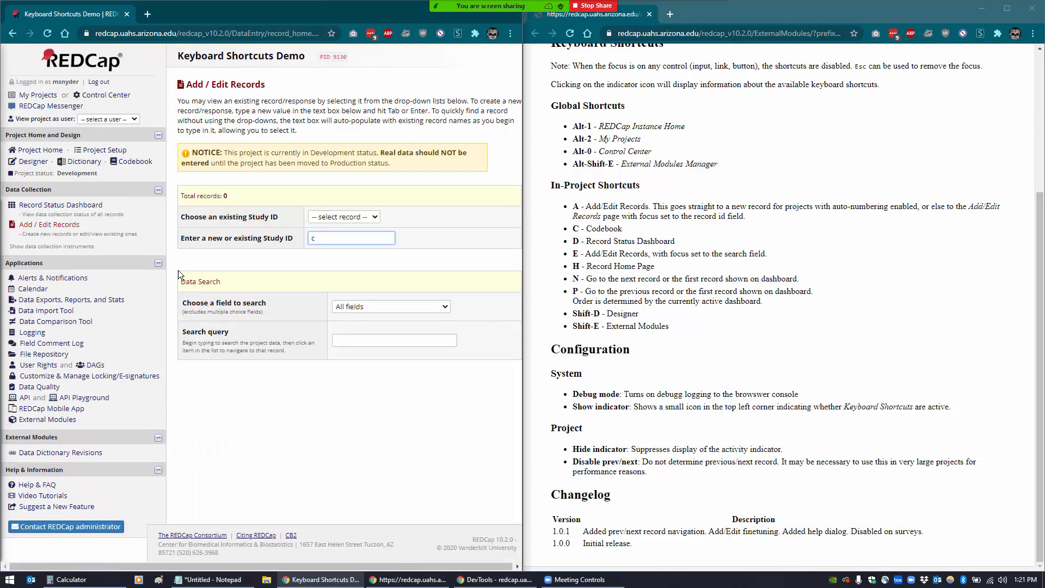
pyautogui.press('BackSpace')
pyautogui.click(246, 432)
pyautogui.press('c')
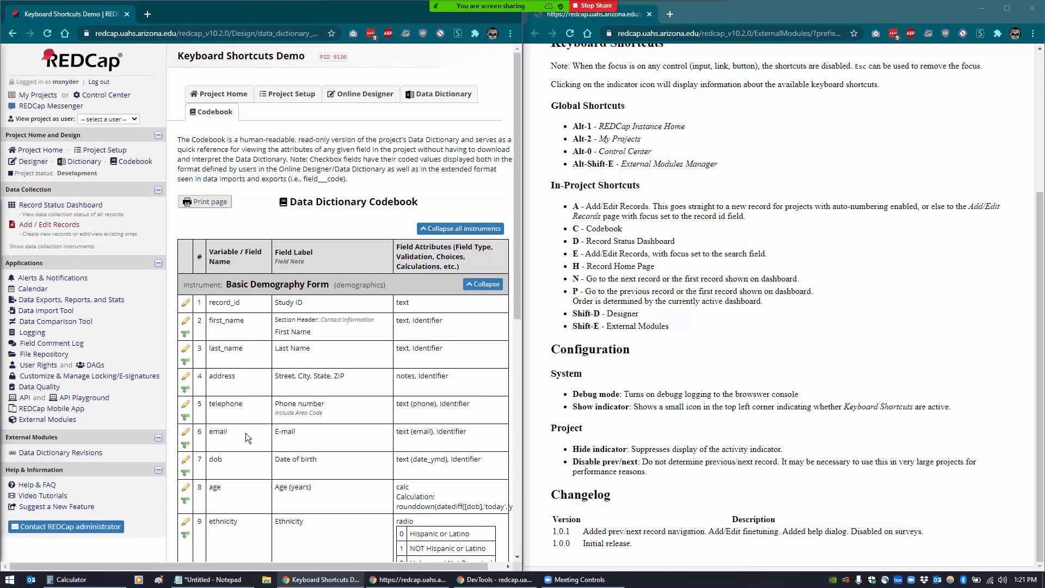
# Step: Try the in-project shortcuts for the Record Status Dashboard and for Add/Edit Records with focus on the search query
pyautogui.press('d')
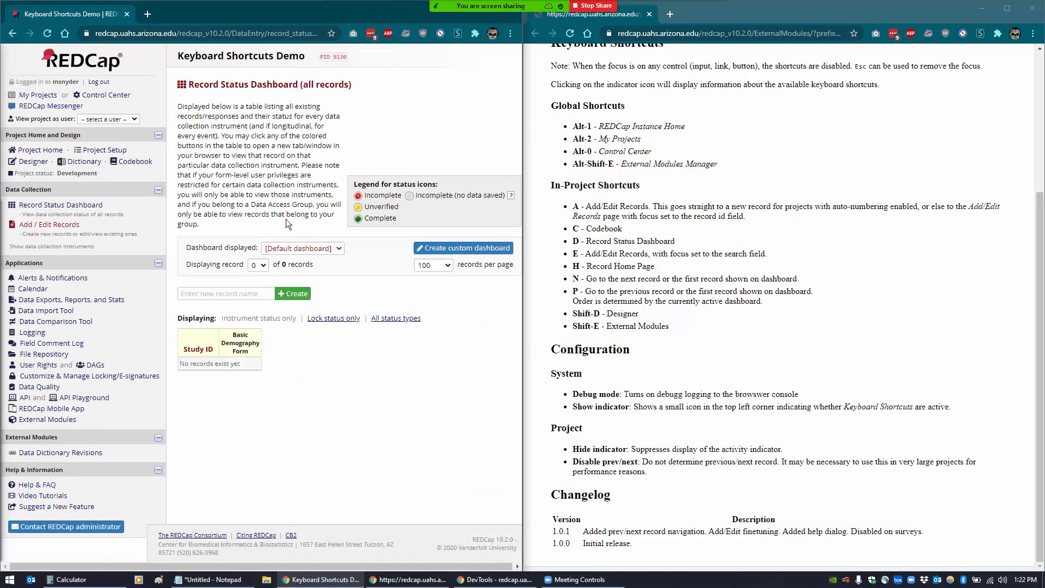
pyautogui.press('e')
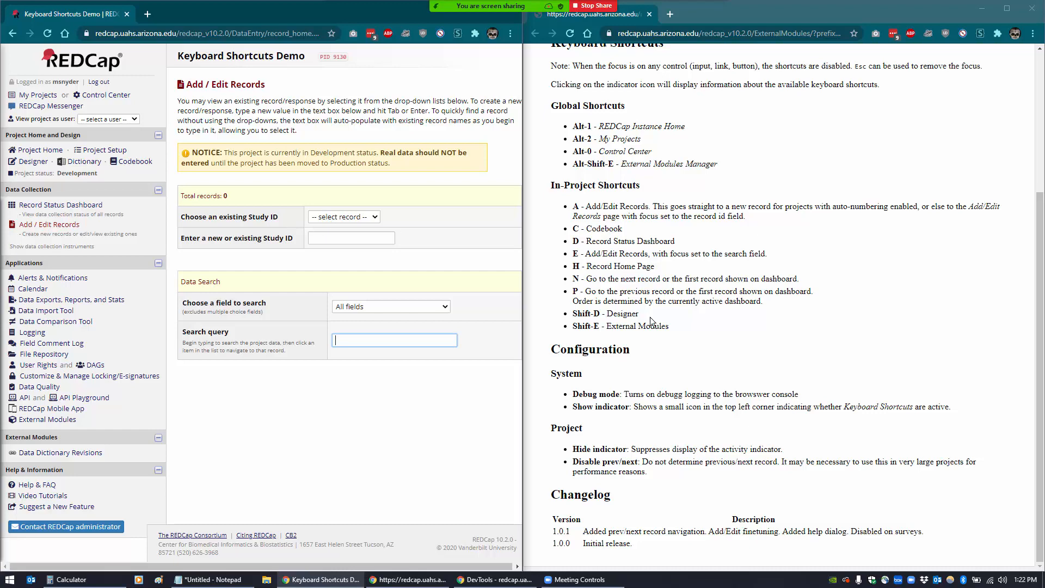
# Step: Highlight the whole In-Project Shortcuts section in the documentation, then return focus to the project page
pyautogui.moveTo(669, 326); pyautogui.dragTo(534, 187)
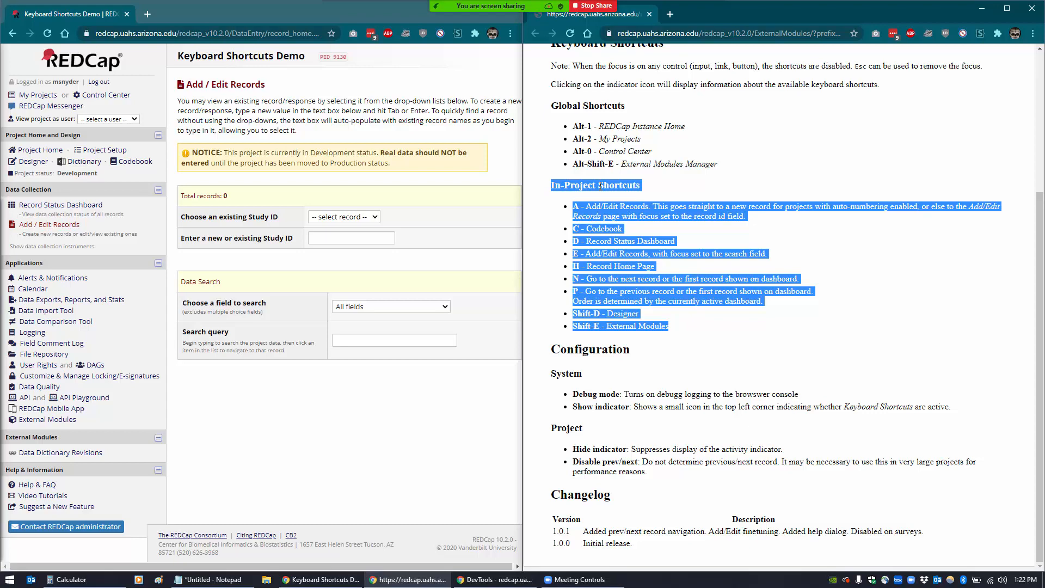
pyautogui.click(678, 322)
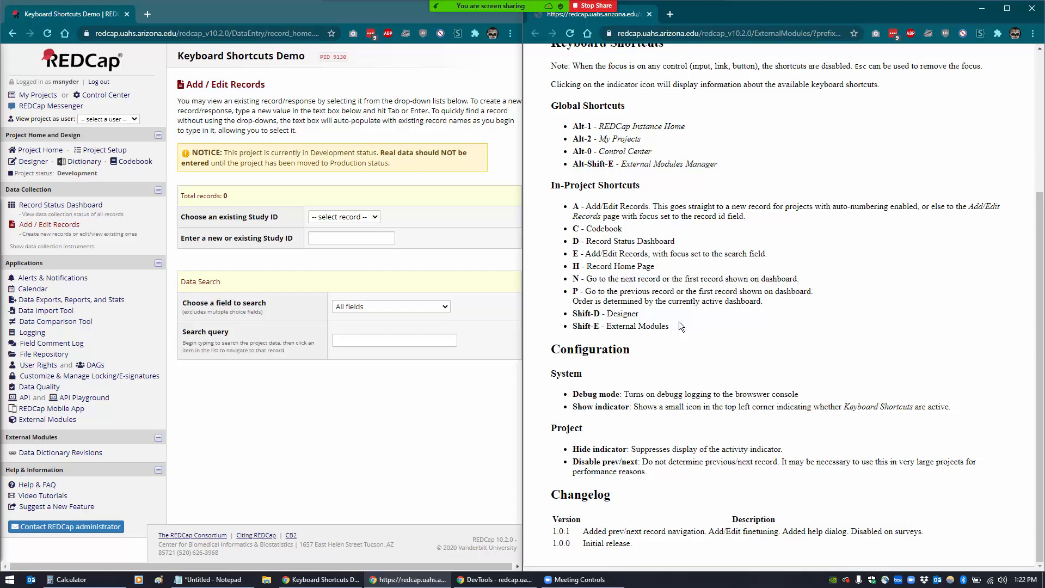
pyautogui.click(311, 408)
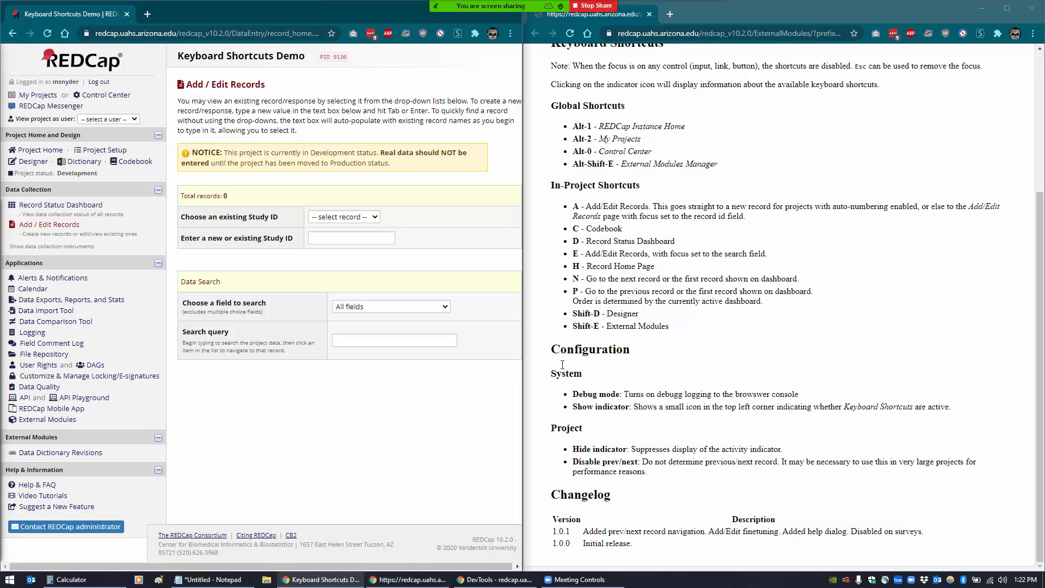
# Step: View the Keyboard Shortcuts module's project configuration settings and close them without changes
pyautogui.click(42, 422)
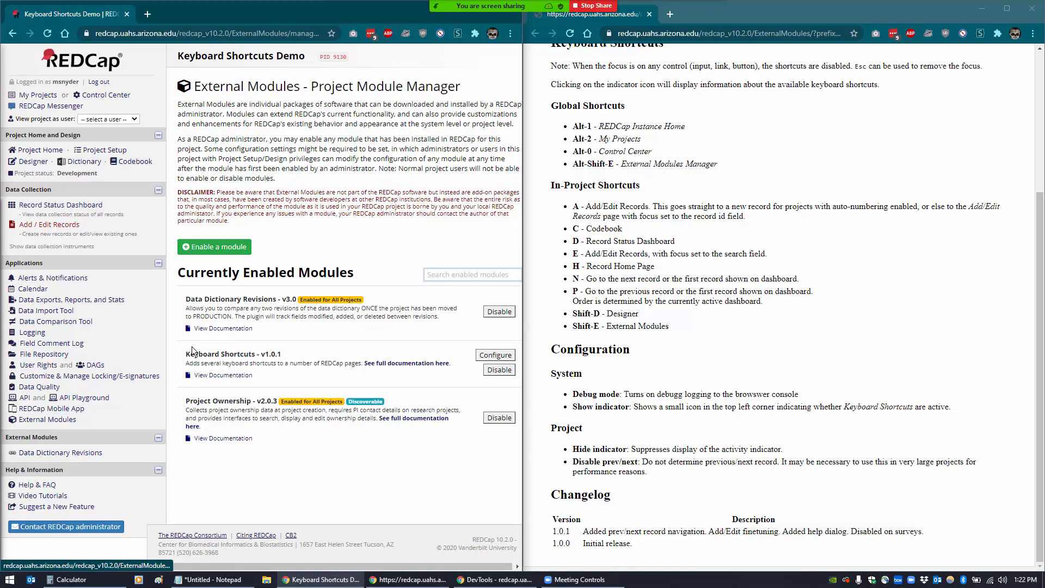
pyautogui.click(486, 356)
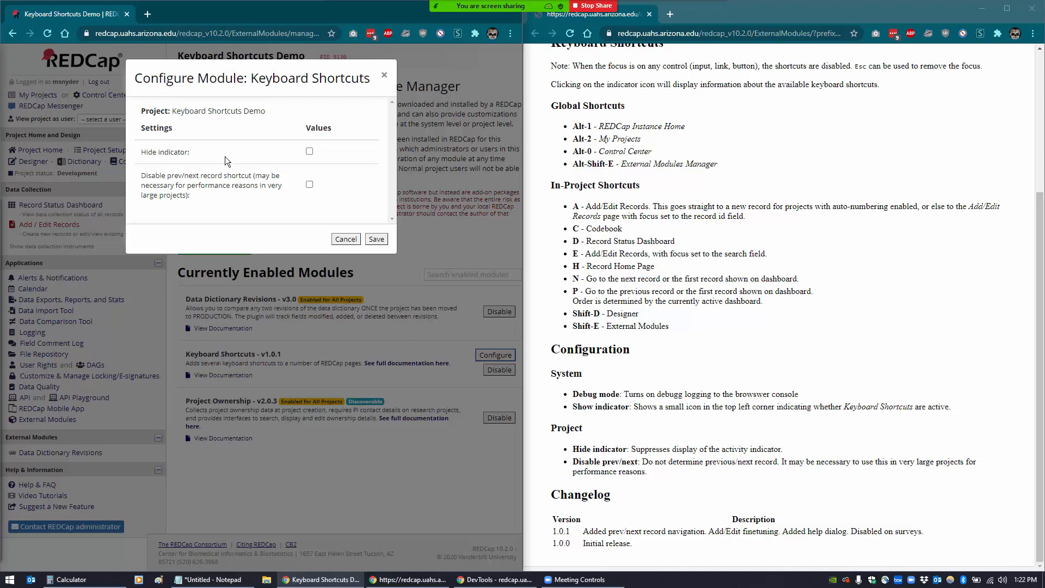
pyautogui.click(384, 79)
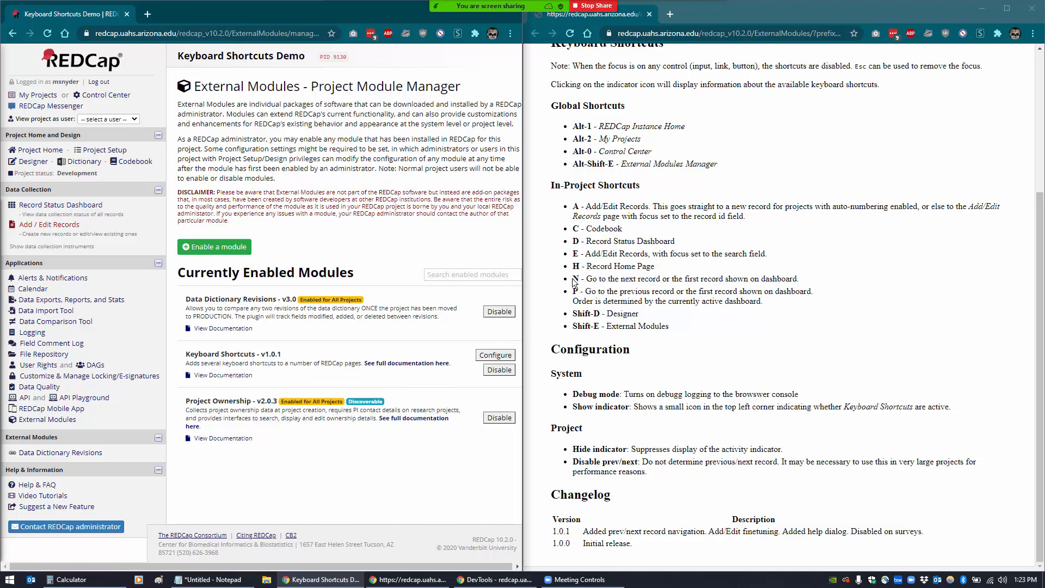
# Step: Review the next-record and previous-record shortcut entries in the documentation
pyautogui.moveTo(572, 278); pyautogui.dragTo(806, 314)
pyautogui.click(718, 325)
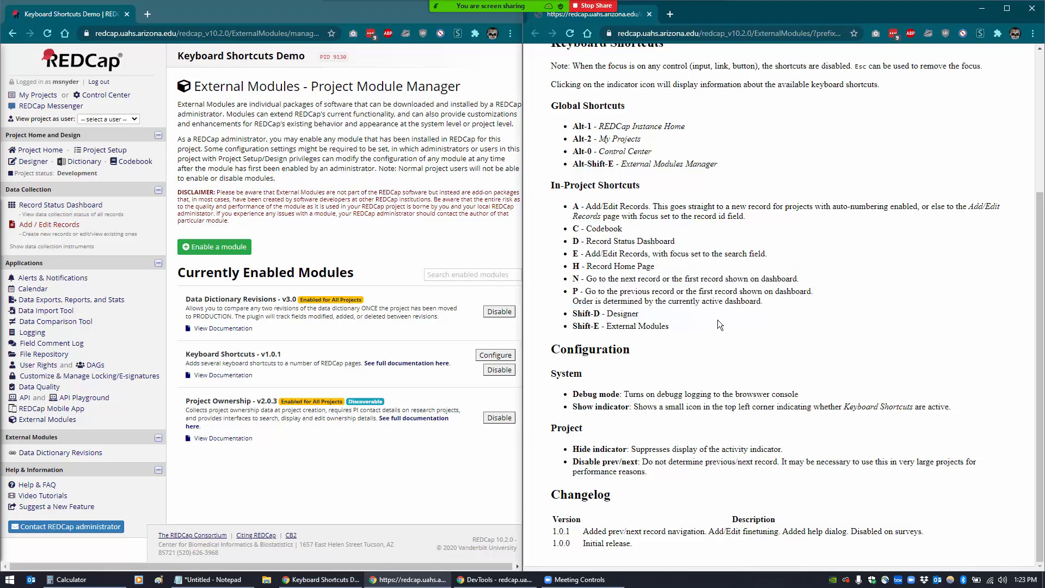
# Step: Try the in-project shortcuts for the Record Status Dashboard and the Online Designer
pyautogui.click(354, 242)
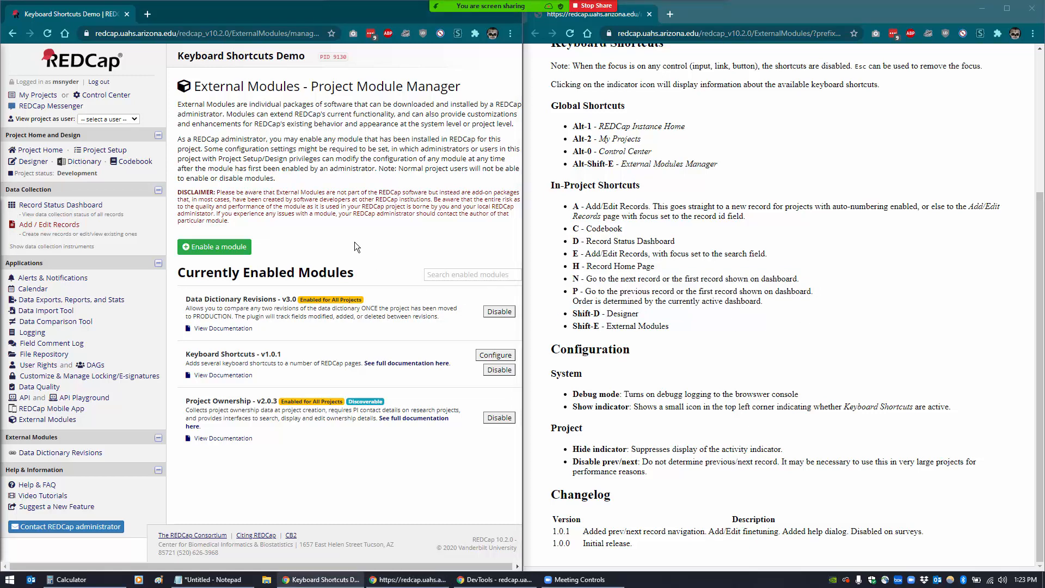
pyautogui.press('d')
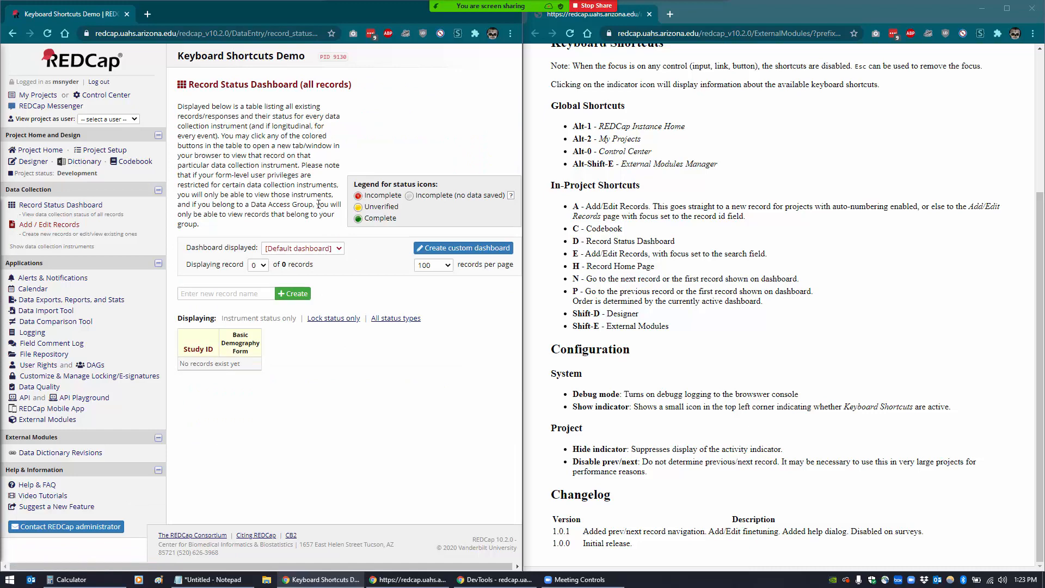
pyautogui.hotkey('shift', 'd')
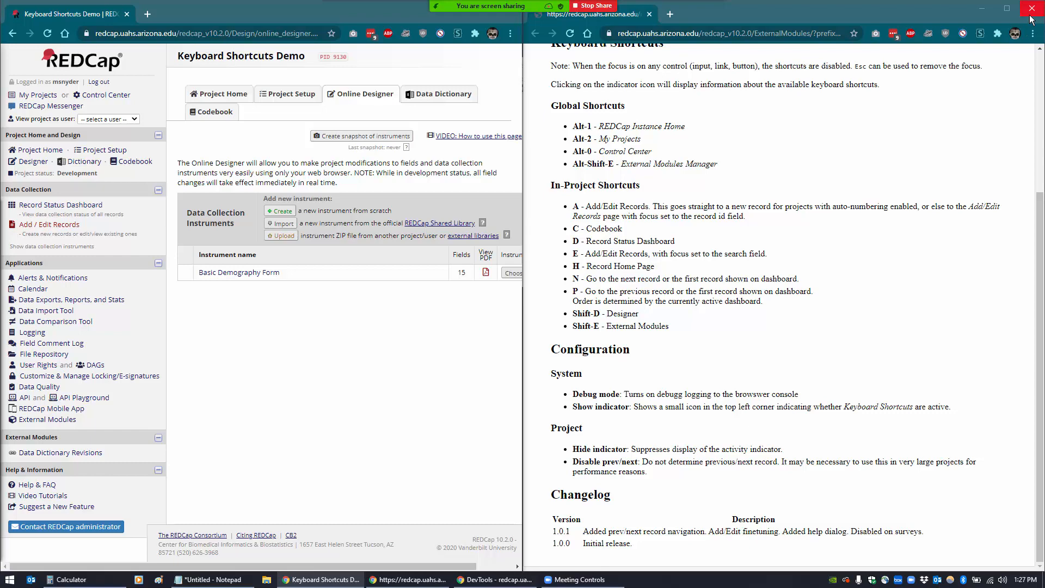
# Step: Maximize the browser window showing the Keyboard Shortcuts Demo project
pyautogui.click(344, 10)
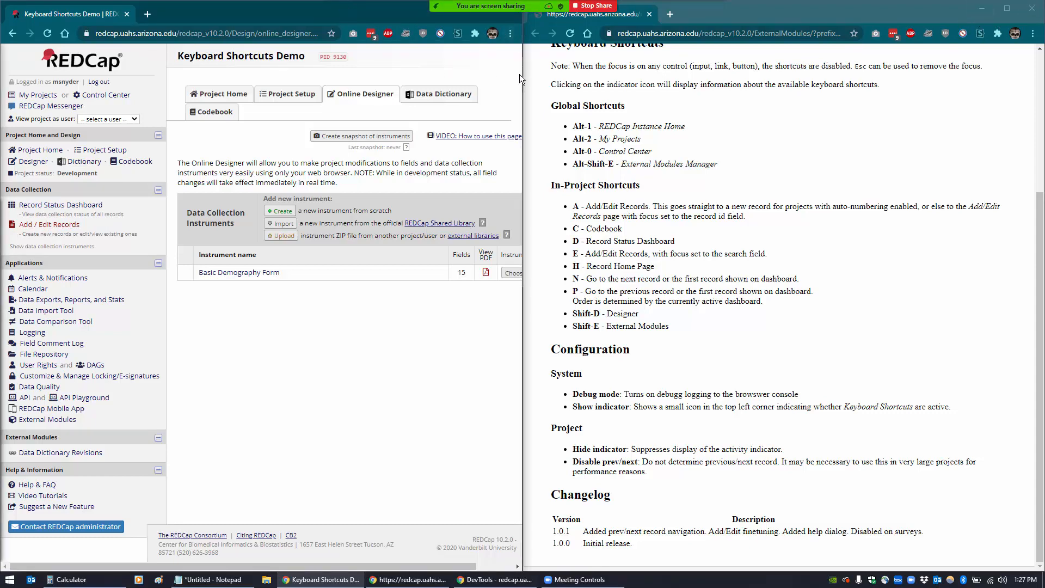
pyautogui.moveTo(351, 5); pyautogui.dragTo(402, 3)
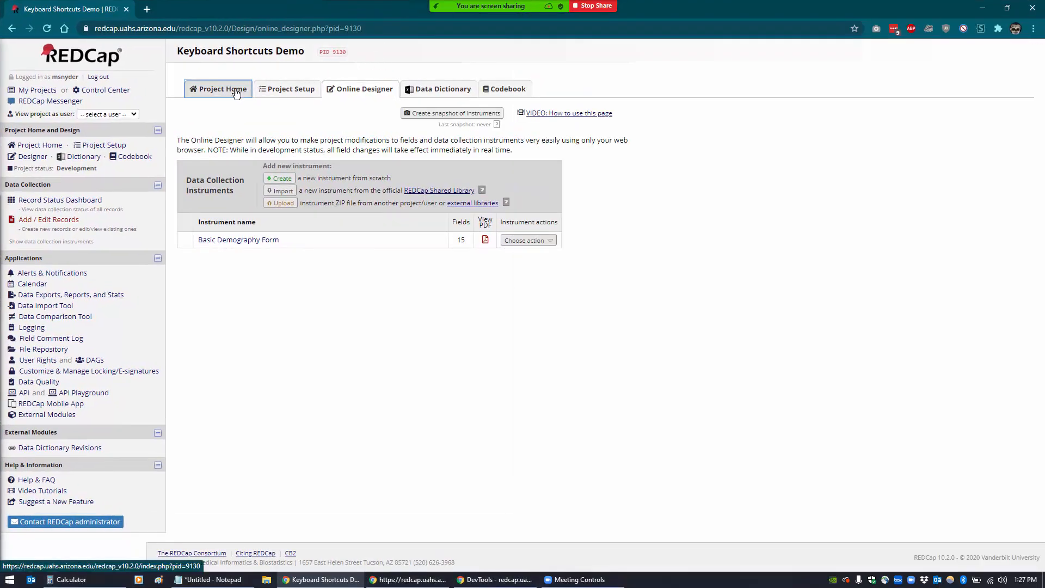
# Step: Return to My Projects and browse the REDZone Demo Projects group
pyautogui.click(47, 92)
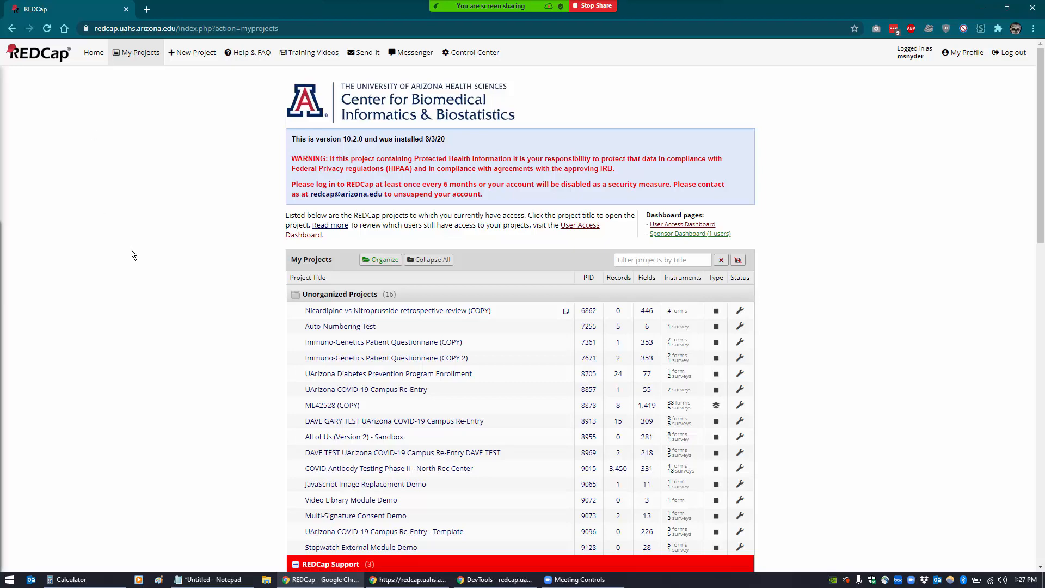
pyautogui.scroll(-3, 194, 266)
pyautogui.scroll(-5, 194, 267)
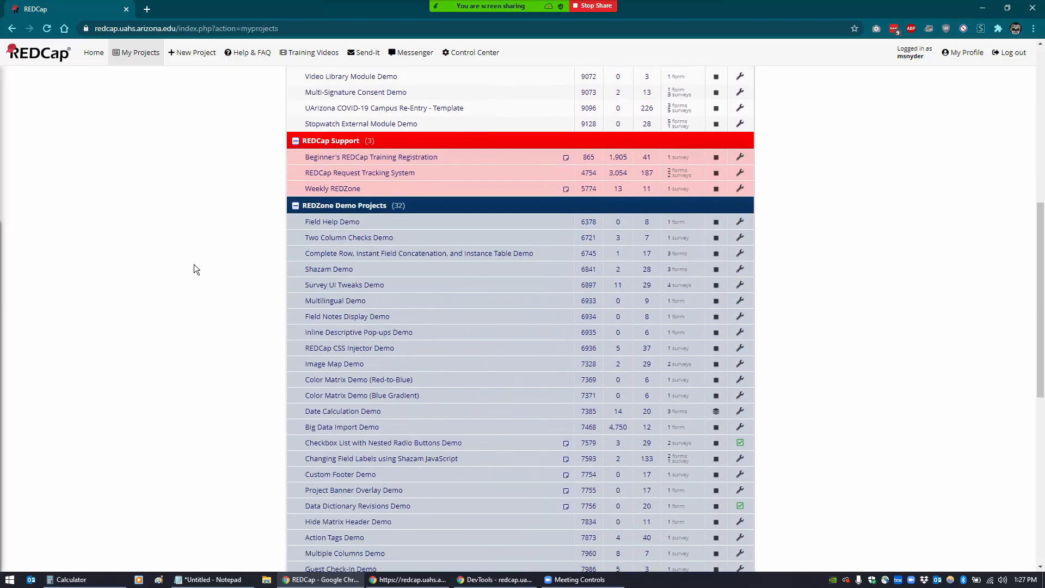